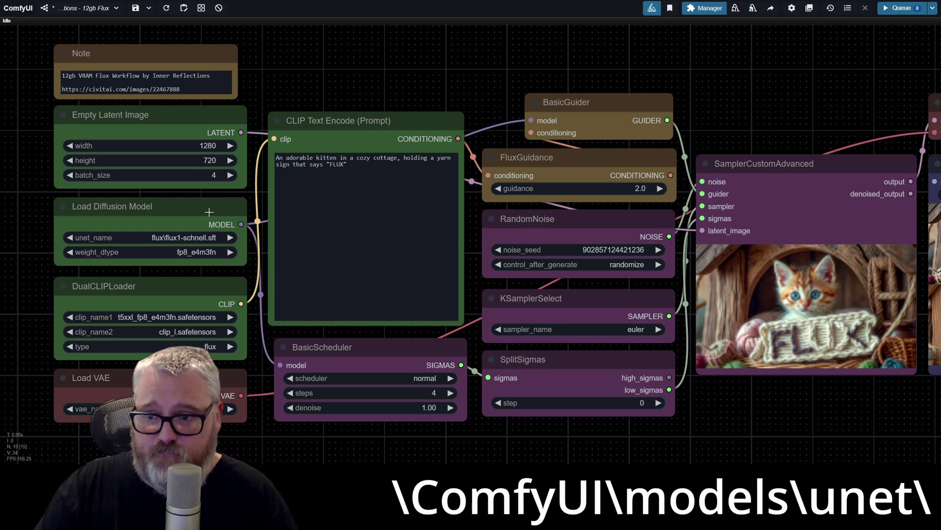
Step: Search the ComfyUI Manager model list for 't5', then close the list
scroll(209, 212, up, 5)
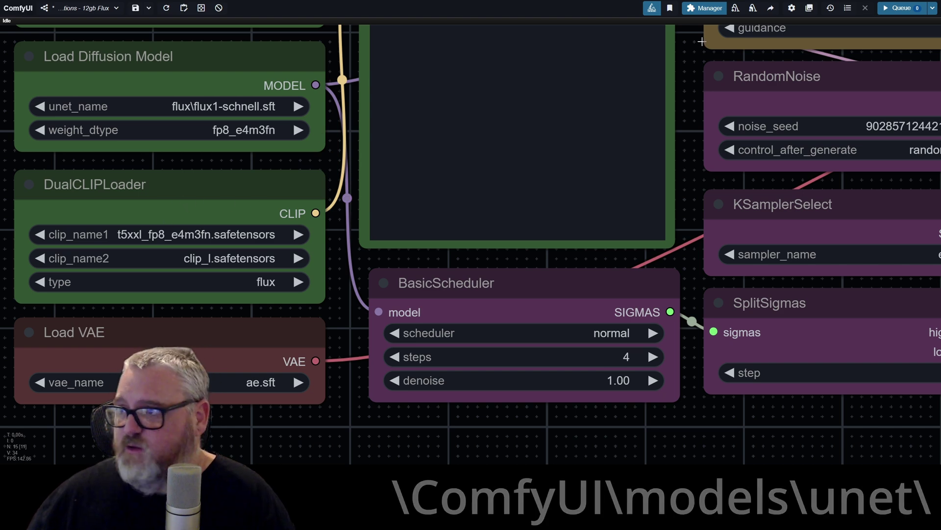
click(704, 8)
click(476, 182)
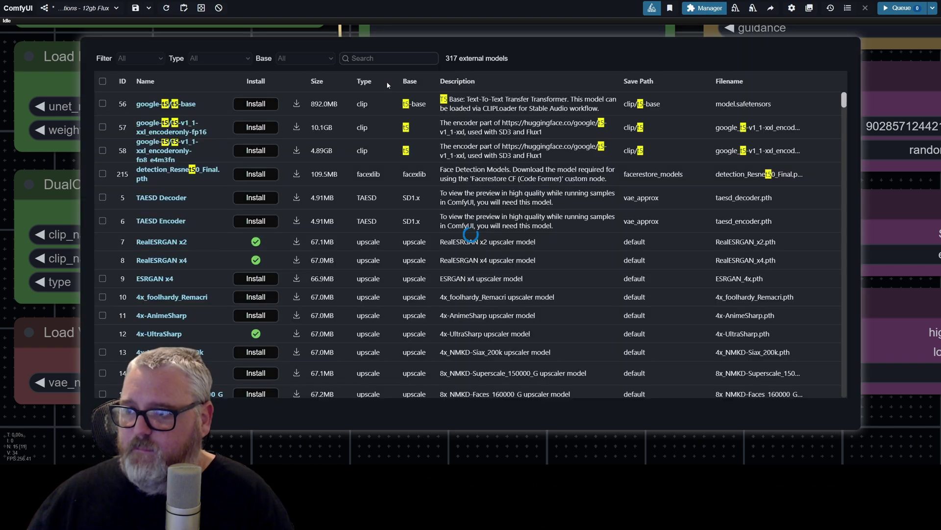
click(372, 58)
text(t5)
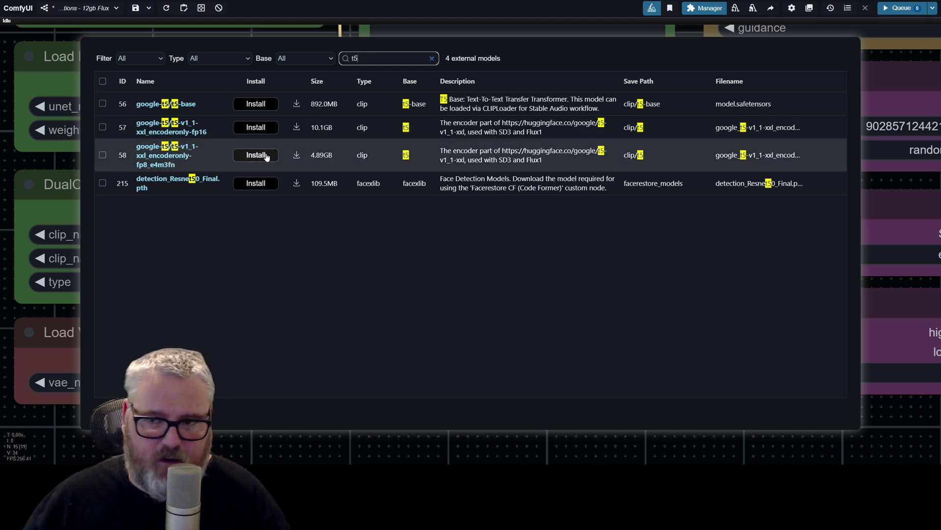
key(Escape)
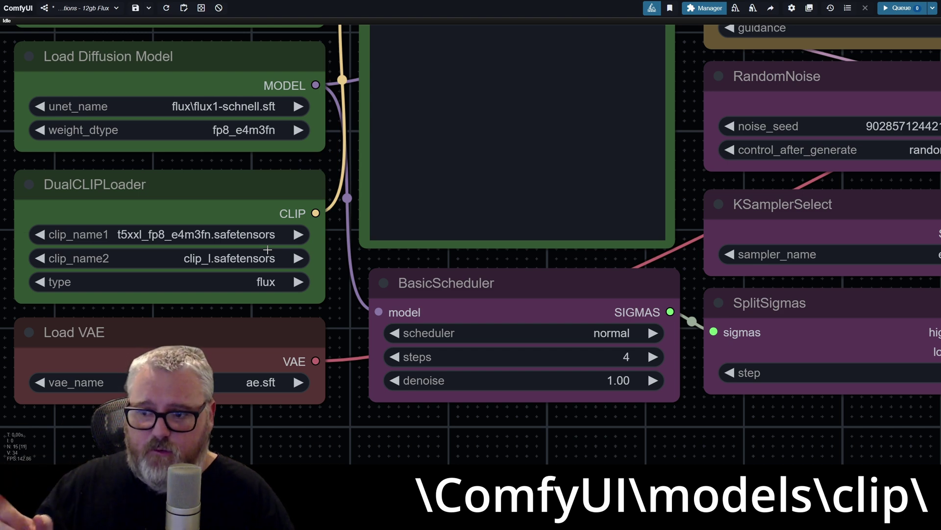
Step: Select the Load VAE node, then browse to the vae folder in FLUX.1-dev's Files and versions
click(197, 354)
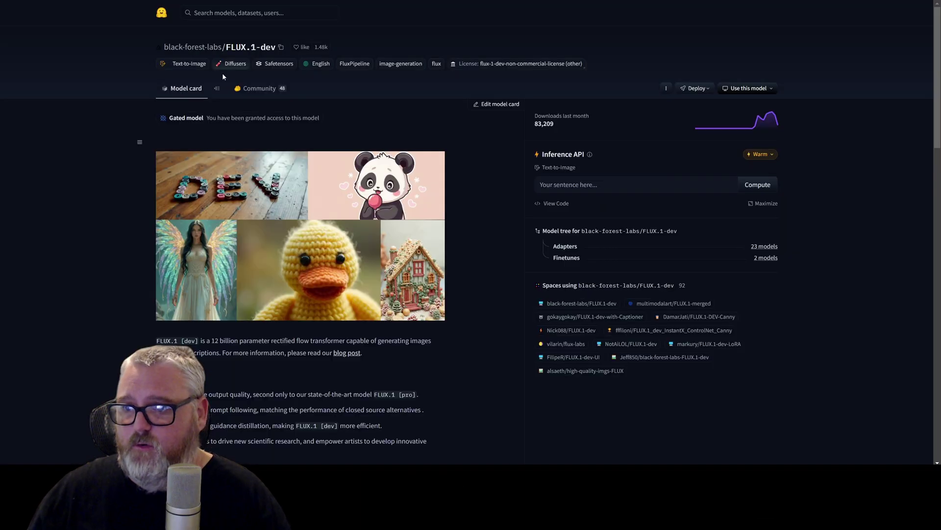
scroll(245, 304, down, 5)
scroll(238, 297, up, 5)
click(217, 88)
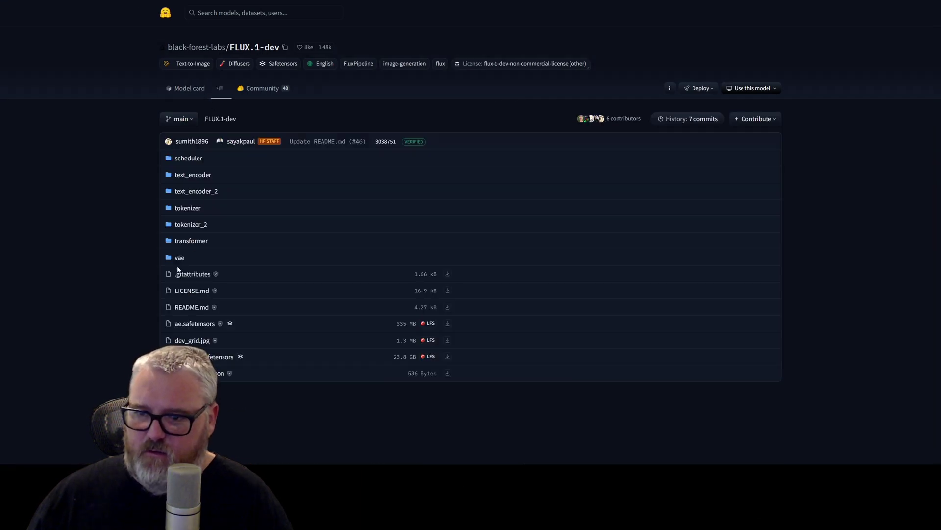
click(178, 258)
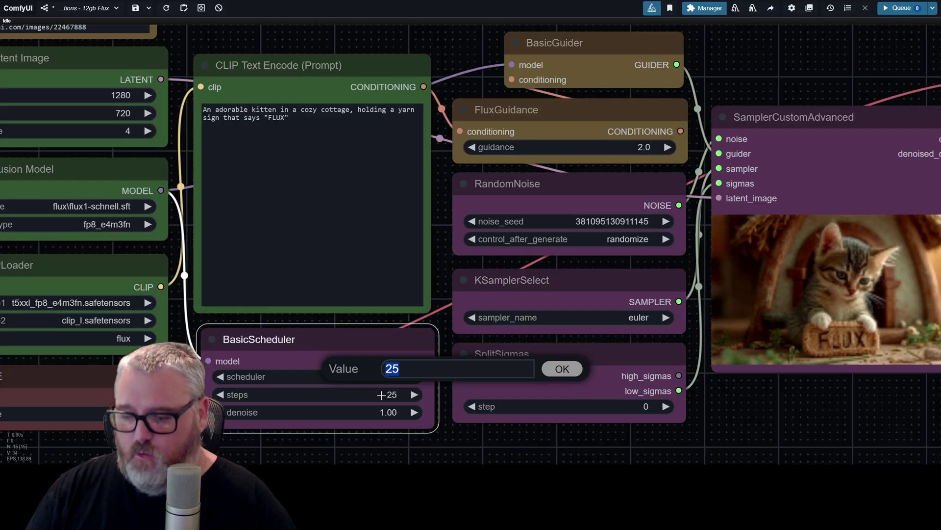
Step: Enter 4 as the BasicScheduler step count
text(4)
key(Return)
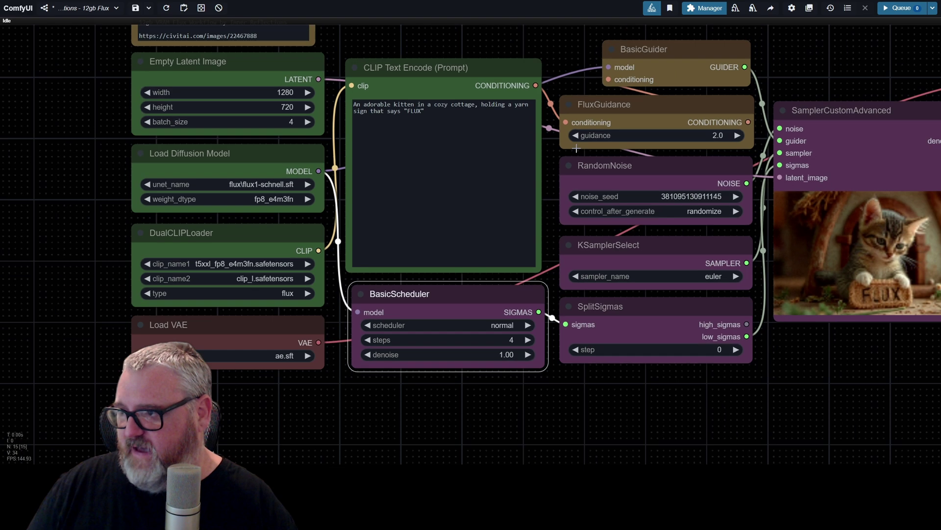
scroll(569, 175, down, 3)
Step: Review the prompt text, RandomNoise and SplitSigmas nodes, then zoom out over the workflow
drag(467, 329, 362, 329)
click(429, 136)
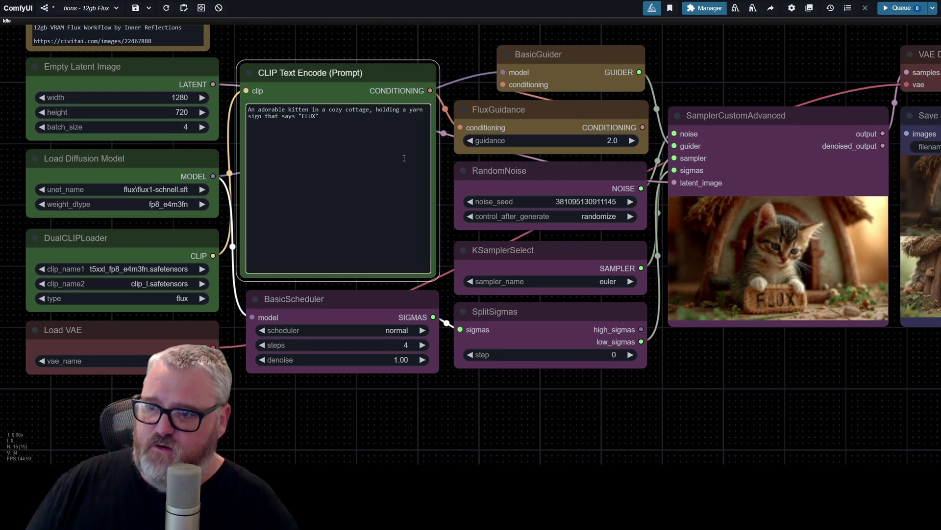
click(596, 173)
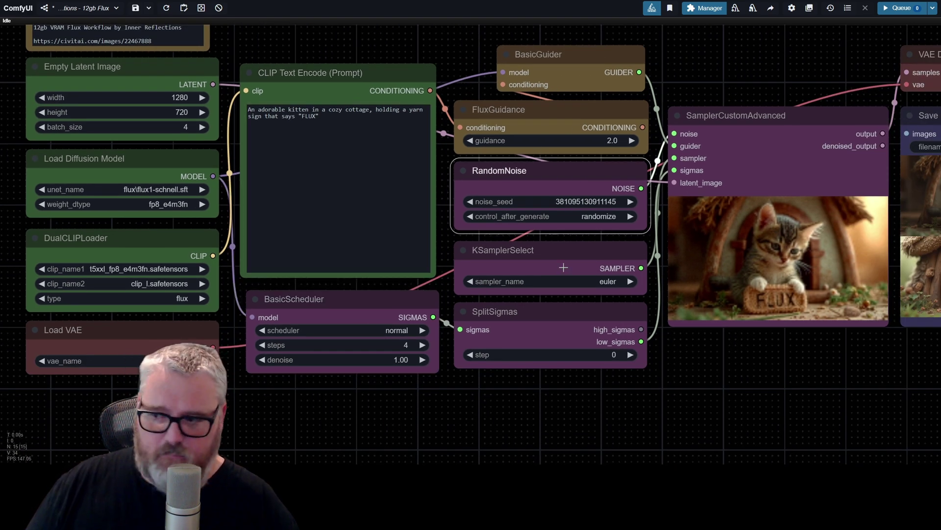
click(568, 311)
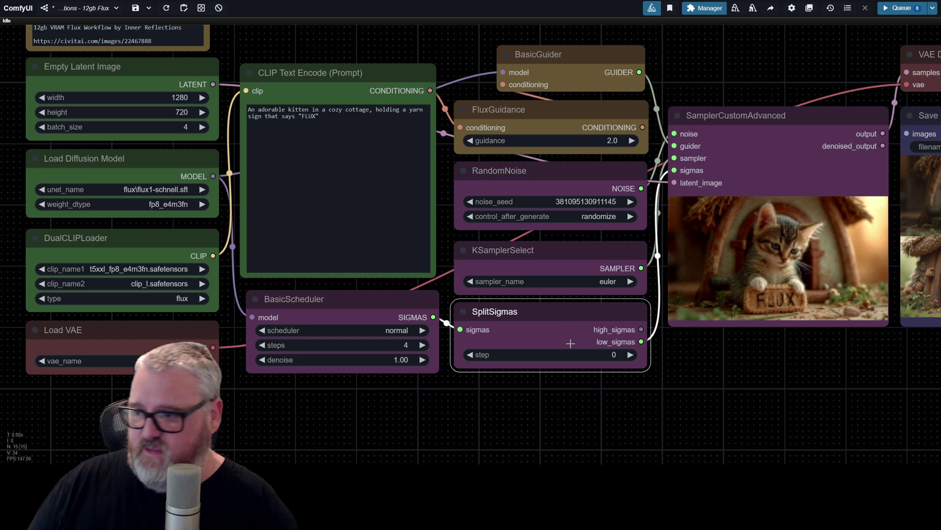
scroll(582, 314, up, 5)
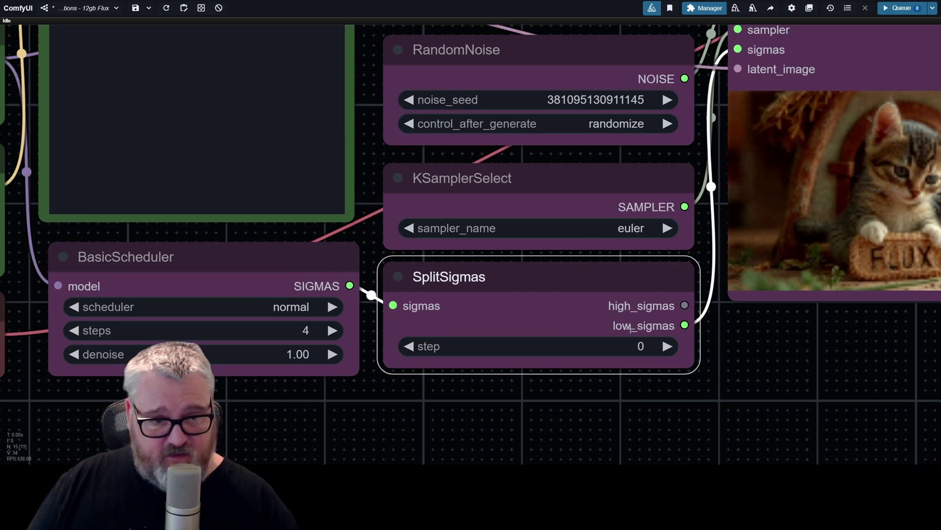
scroll(685, 306, down, 6)
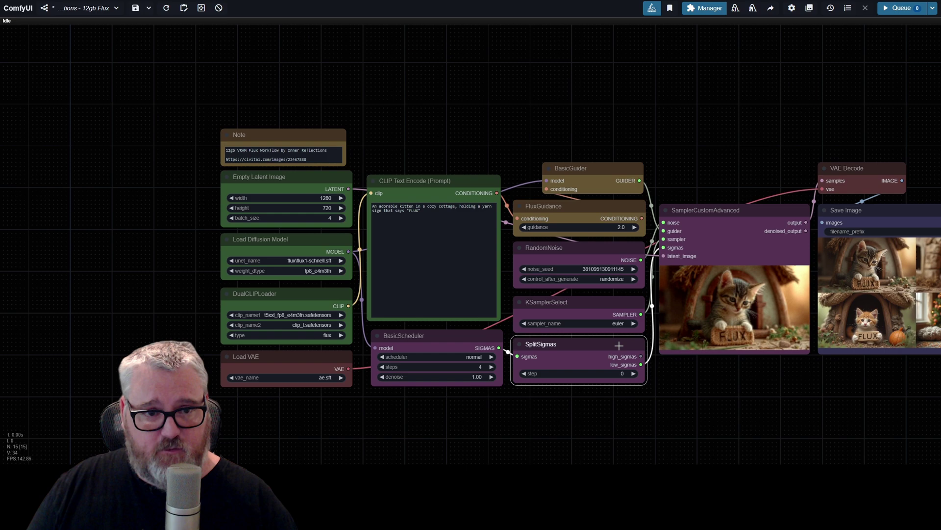
scroll(580, 343, up, 2)
scroll(580, 343, right, 3)
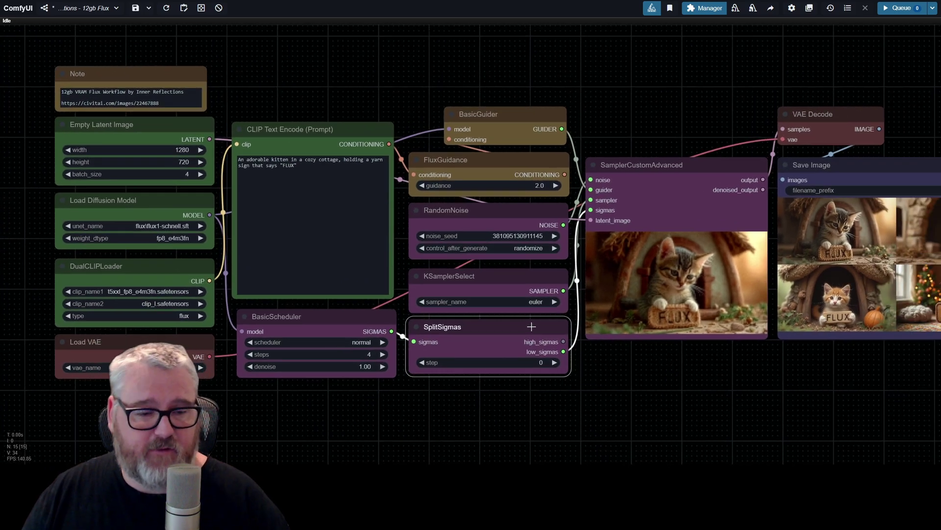
Step: Queue the kitten FLUX-sign generation with Ctrl+Enter and watch its progress in the console
key(ctrl+Return)
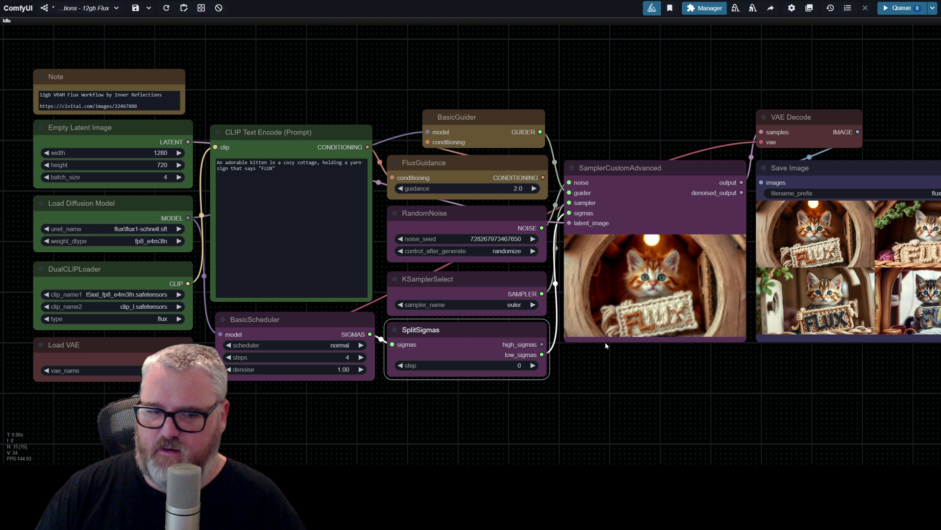
key(ctrl+Return)
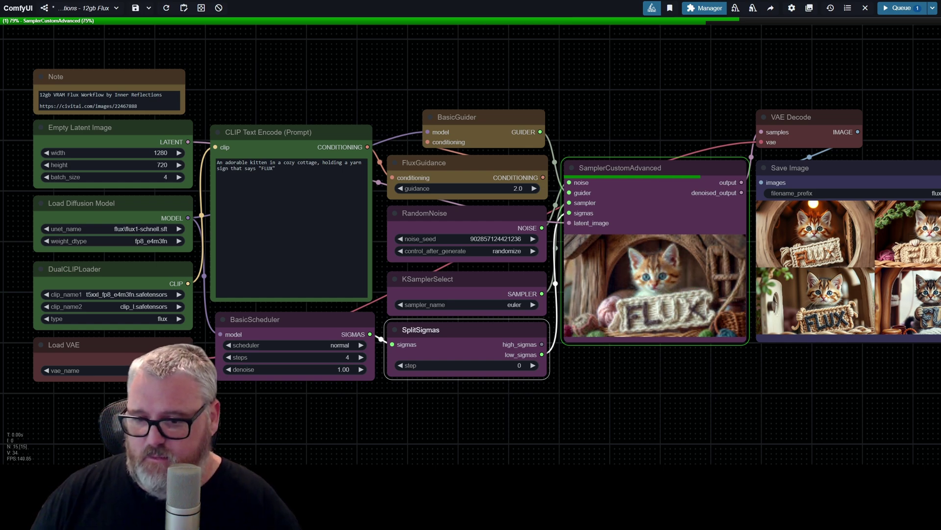
click(54, 422)
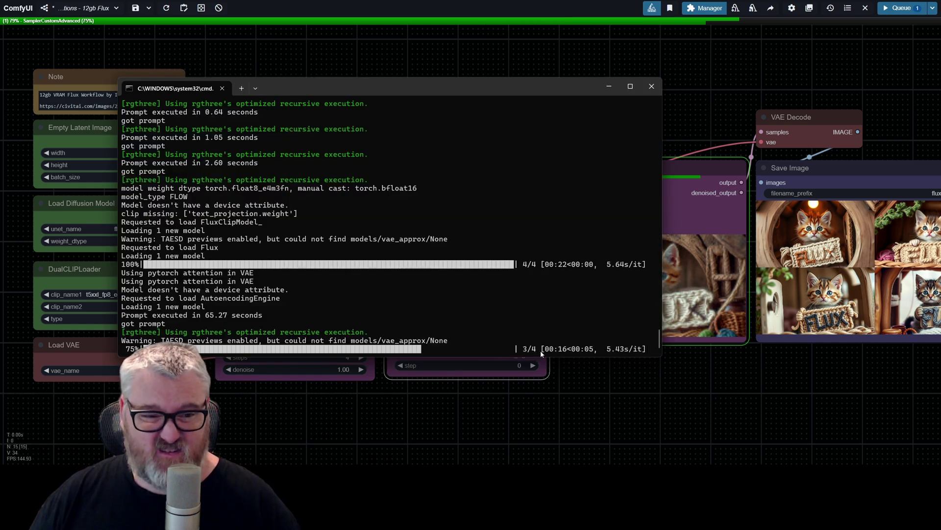
click(604, 417)
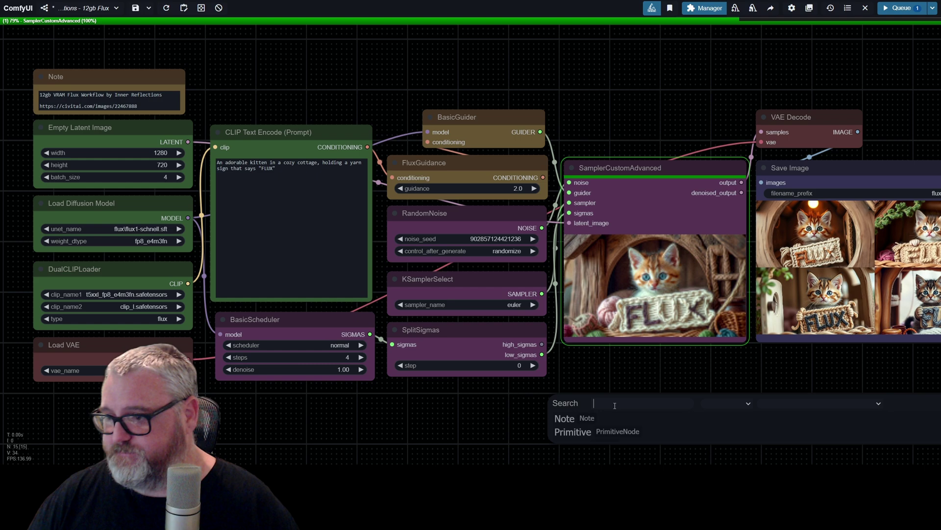
drag(213, 261, 294, 272)
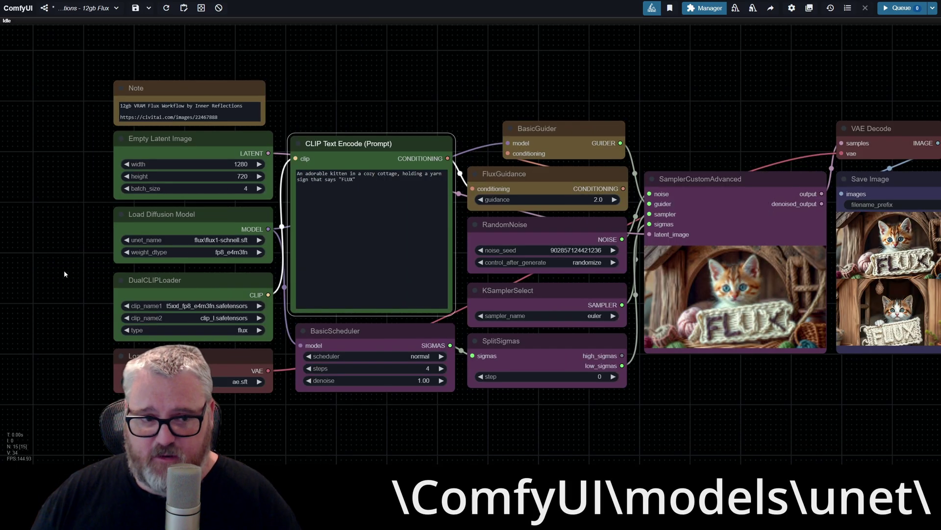
click(227, 239)
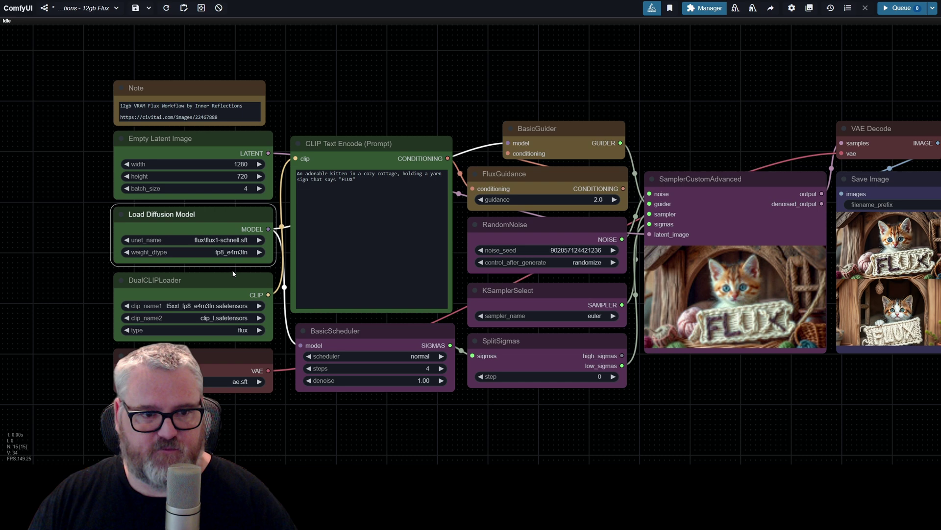
scroll(528, 311, up, 3)
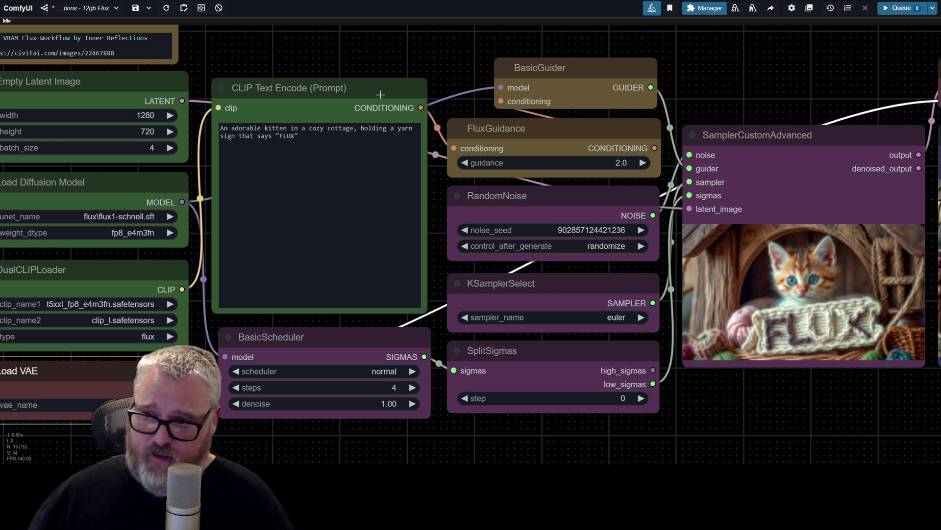
Step: Add a FluxGuidance node and wire the prompt conditioning through it into BasicGuider
drag(388, 53, 450, 139)
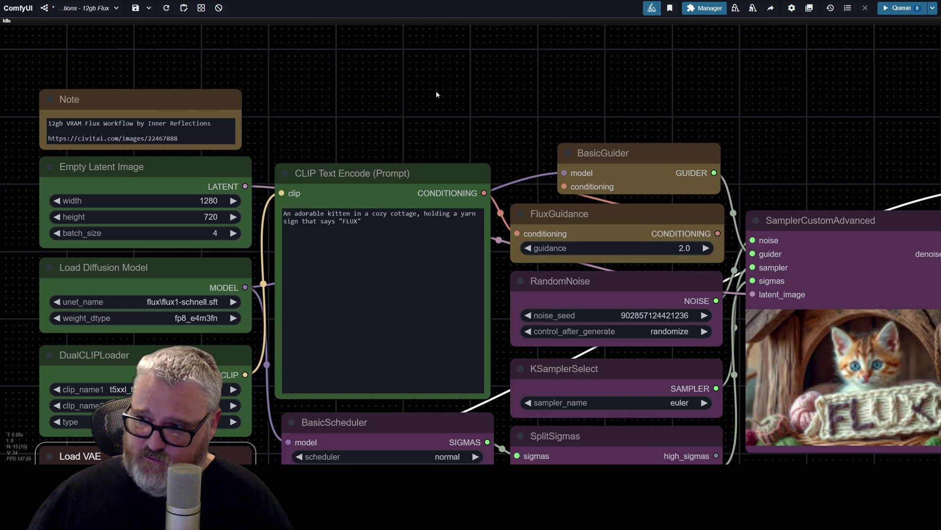
double_click(437, 95)
text(fluxgu)
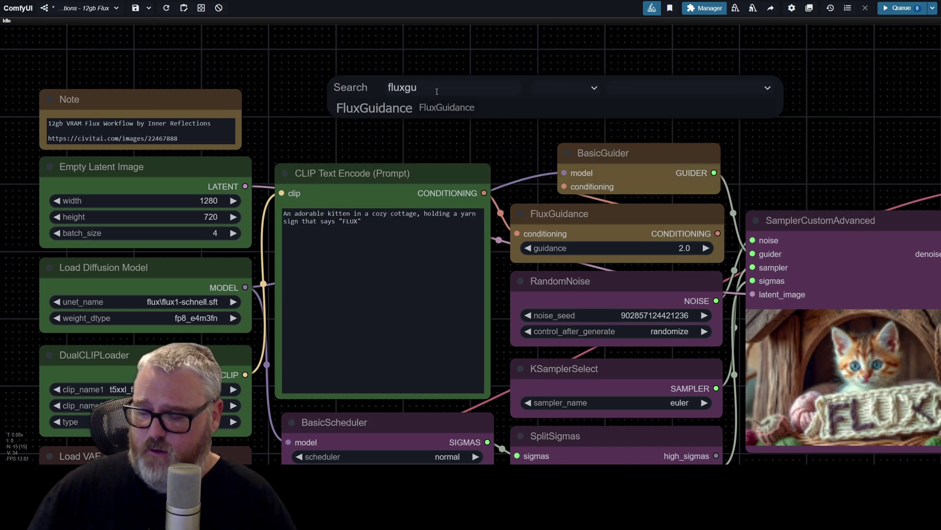
key(Return)
drag(485, 192, 443, 101)
drag(644, 101, 567, 185)
click(603, 219)
Step: Delete the old FluxGuidance node, move the new one into its place, and set guidance to 2.0
key(Delete)
drag(564, 83, 638, 216)
click(666, 253)
text(2)
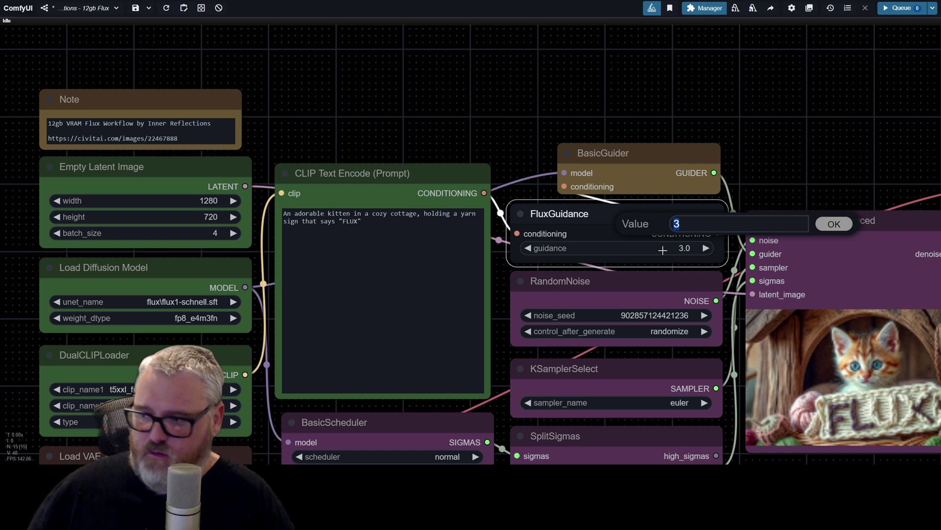
key(Return)
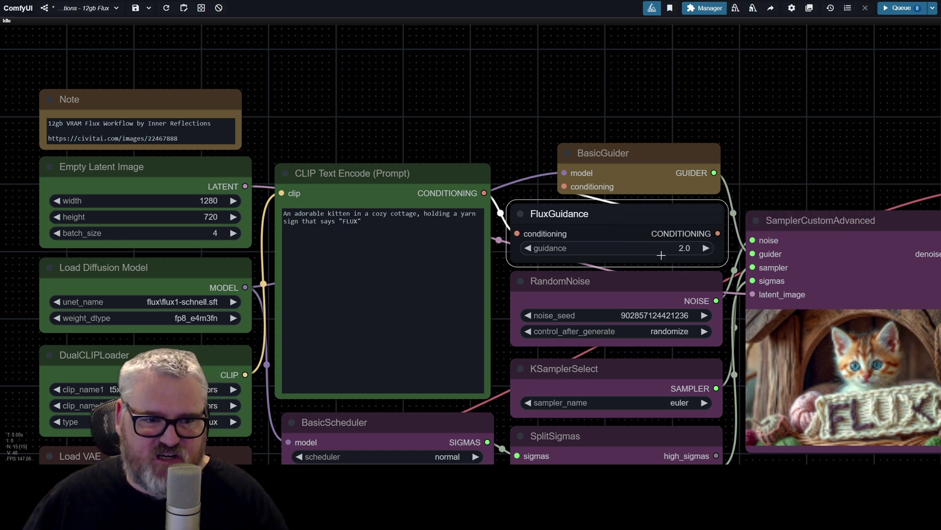